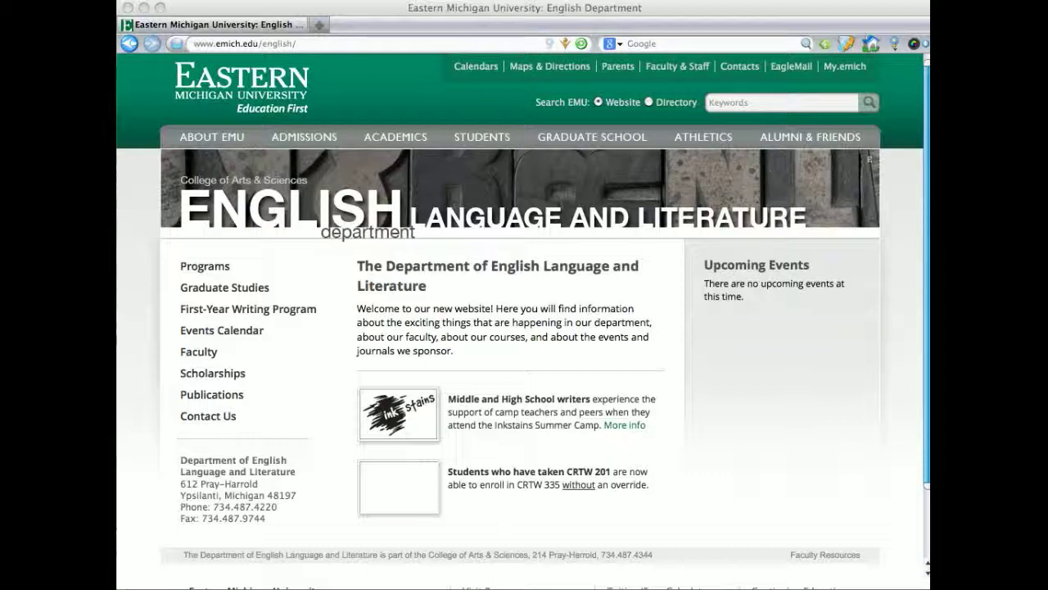
View the swoop.jpg image and close its window
left_click_drag(925, 246, 525, 194)
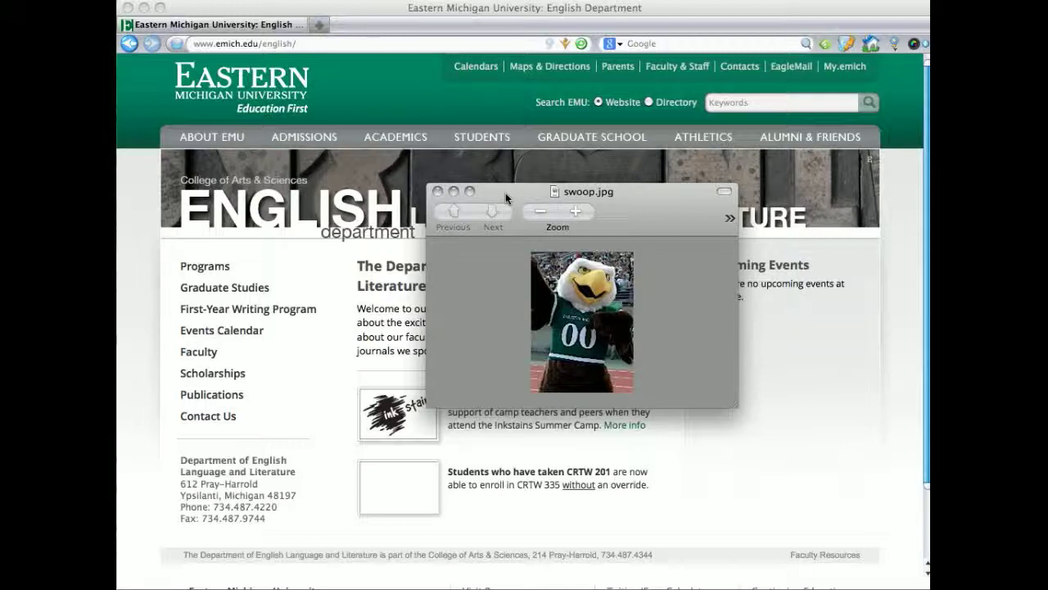
left_click(437, 191)
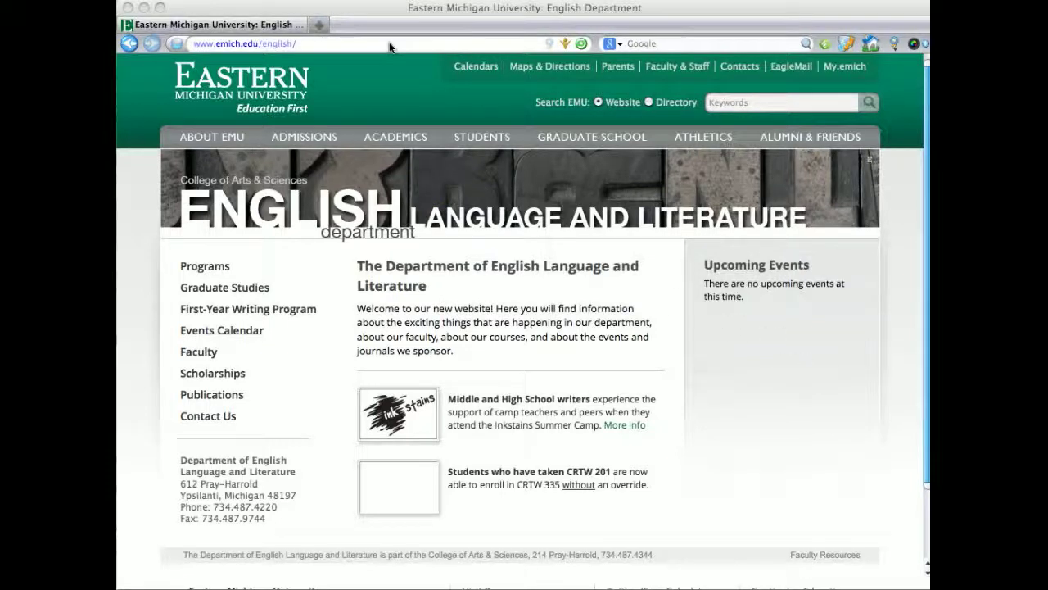
Open the First-Year Writing Program's instructor list and sort it by appointment
left_click(239, 315)
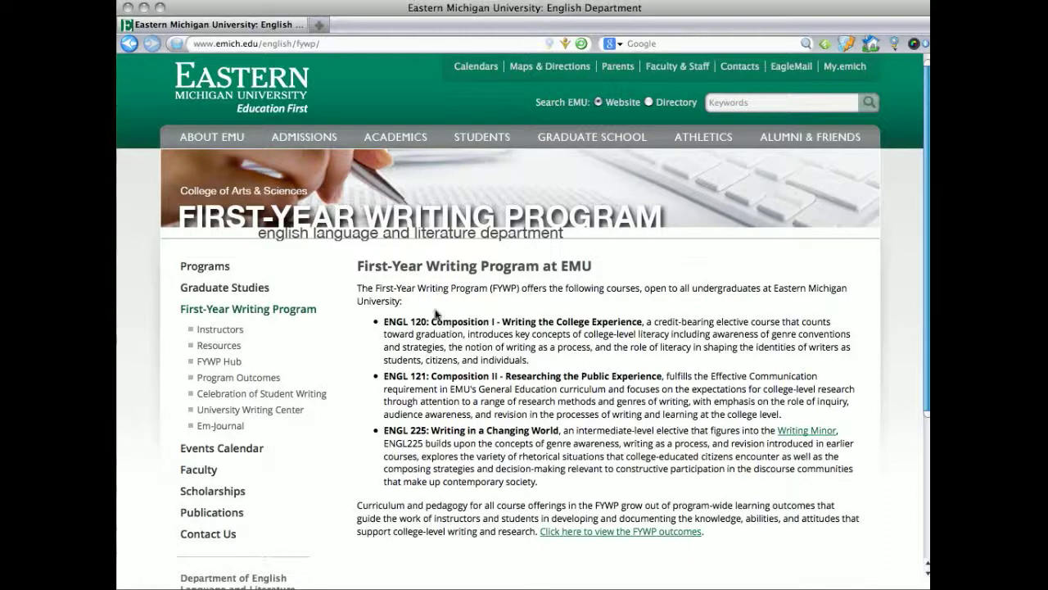
left_click(218, 331)
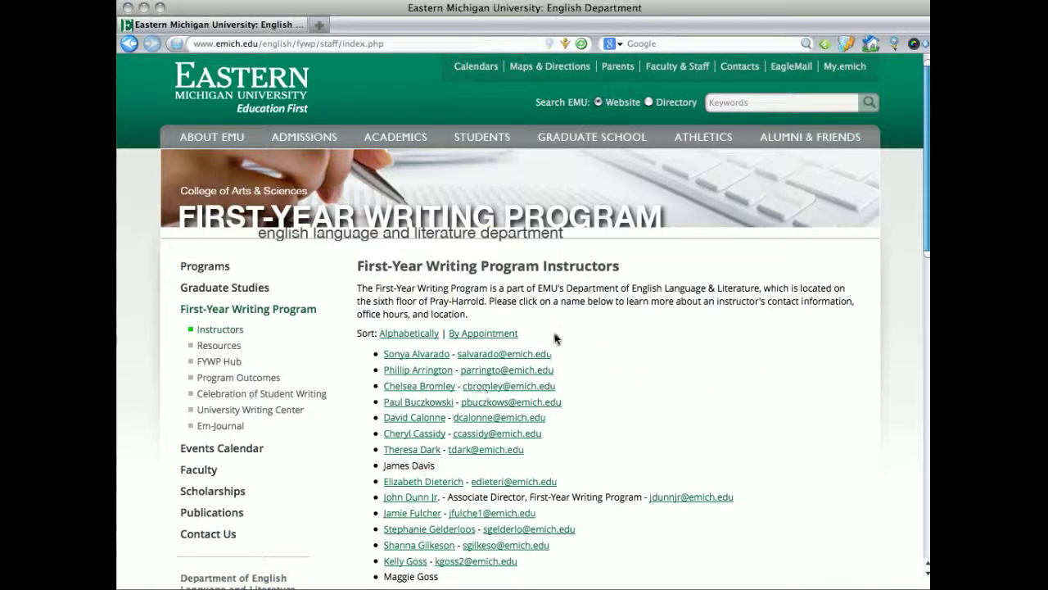
left_click(484, 335)
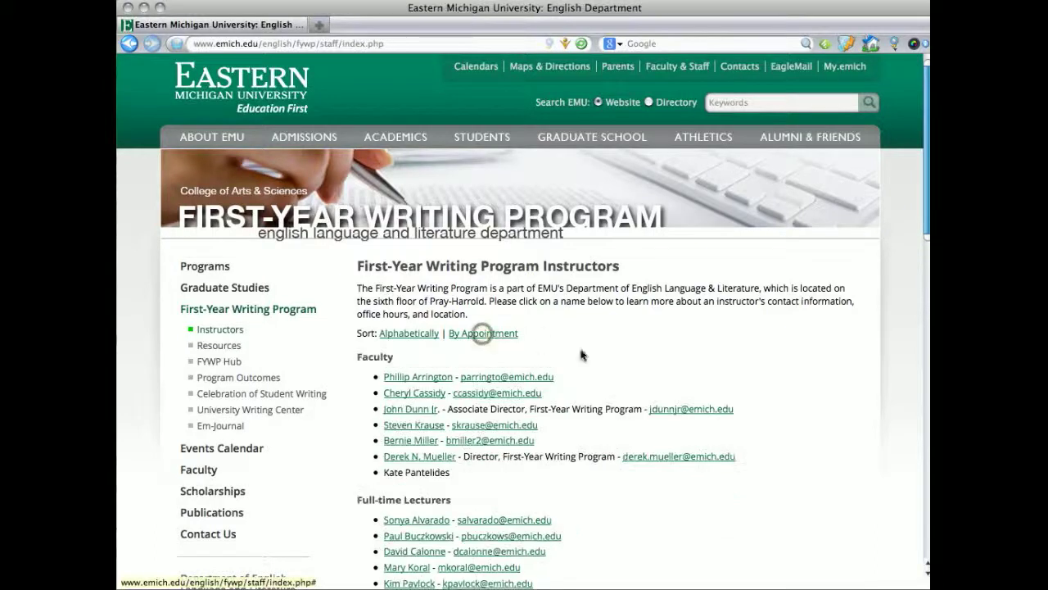
Open the First-Year Writing Program director's faculty page from the list and look it over down to the program logo
scroll(479, 334, "down", 3)
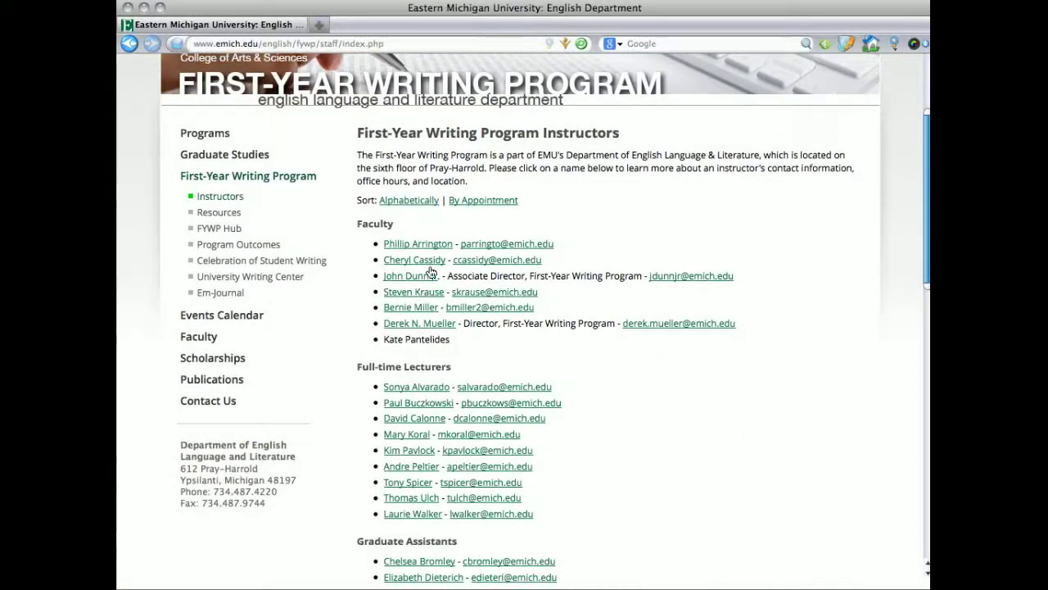
left_click(419, 328)
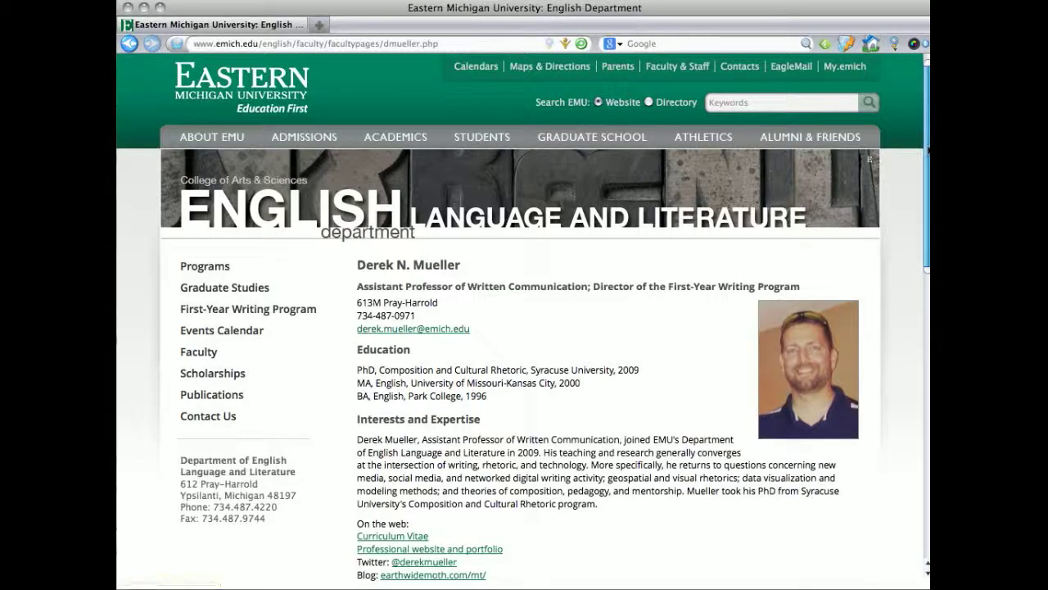
left_click(925, 374)
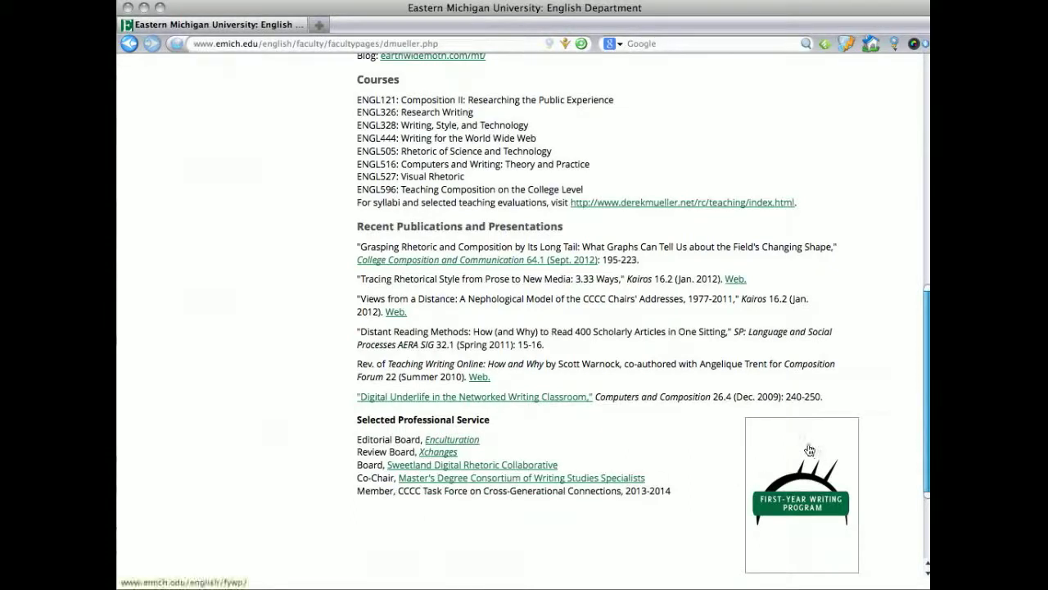
left_click_drag(925, 379, 924, 121)
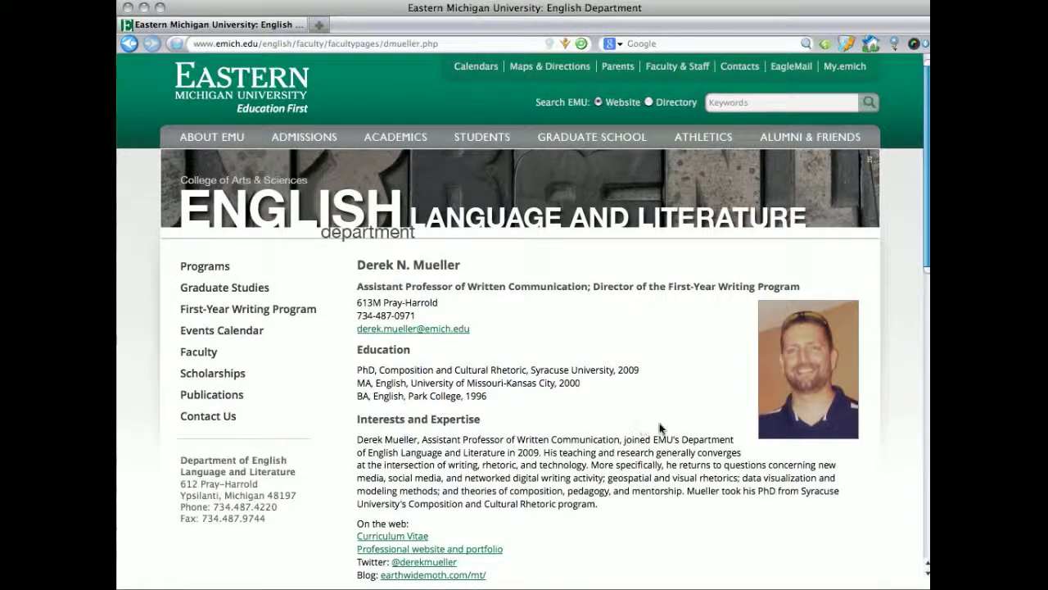
Open the content management login from the faculty page's banner and log in with the prefilled username and password
left_click(869, 164)
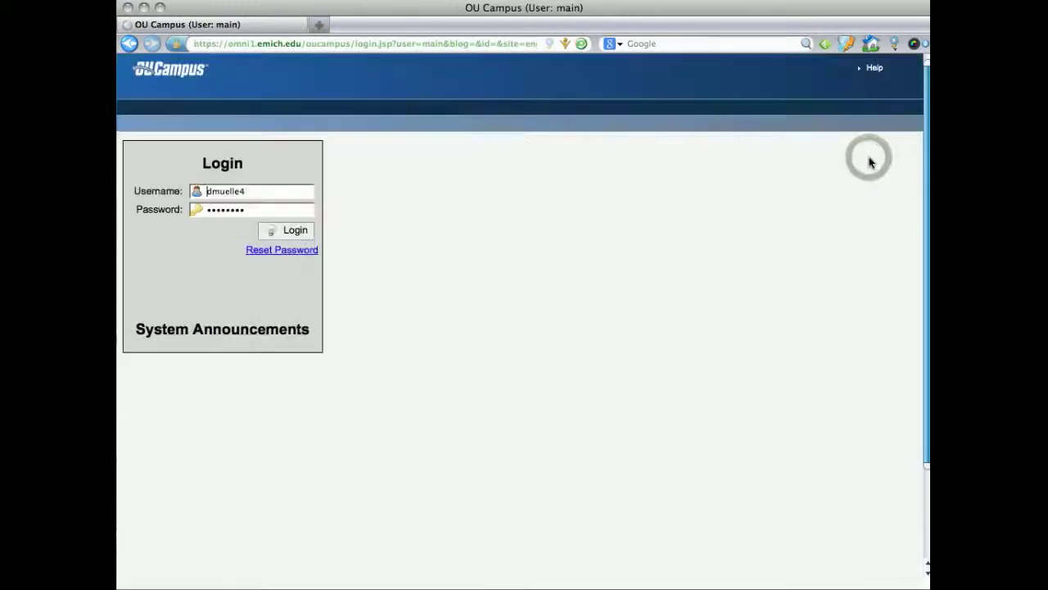
double_click(221, 192)
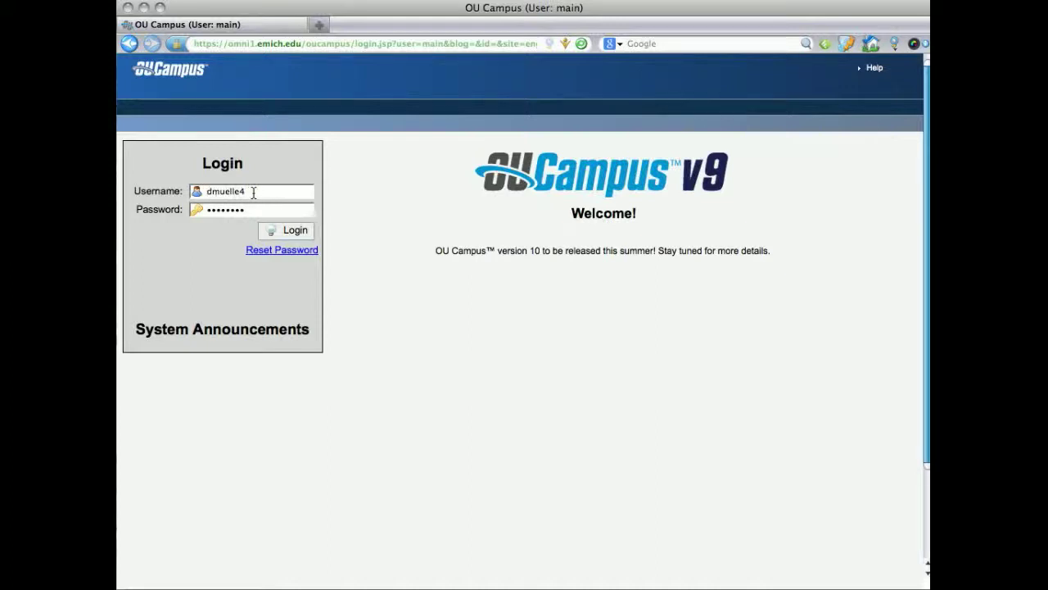
left_click(300, 233)
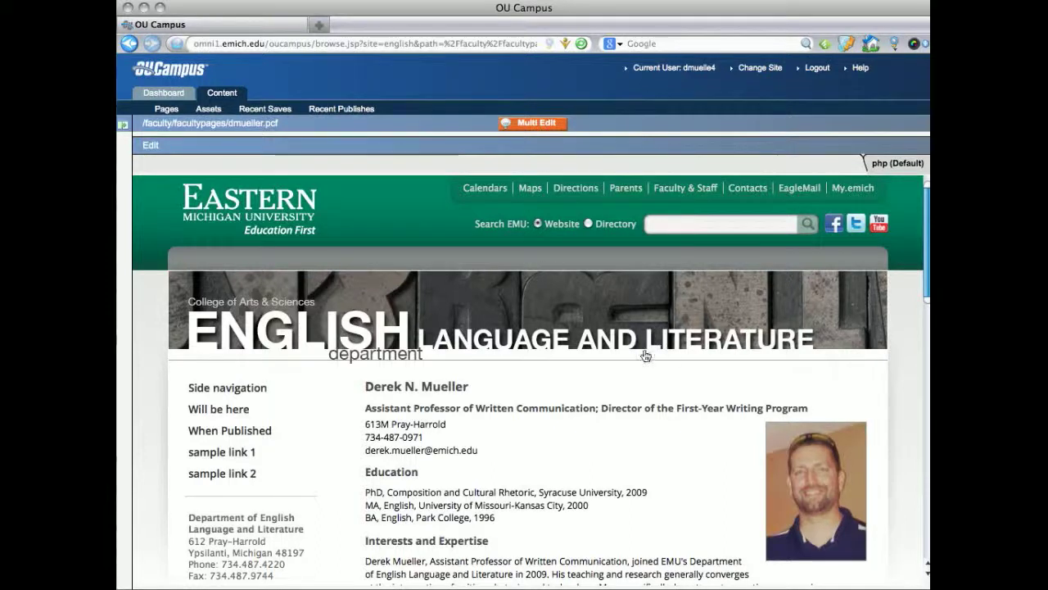
Look over the unpublished faculty page and open it in Multi Edit
scroll(581, 352, "down", 5)
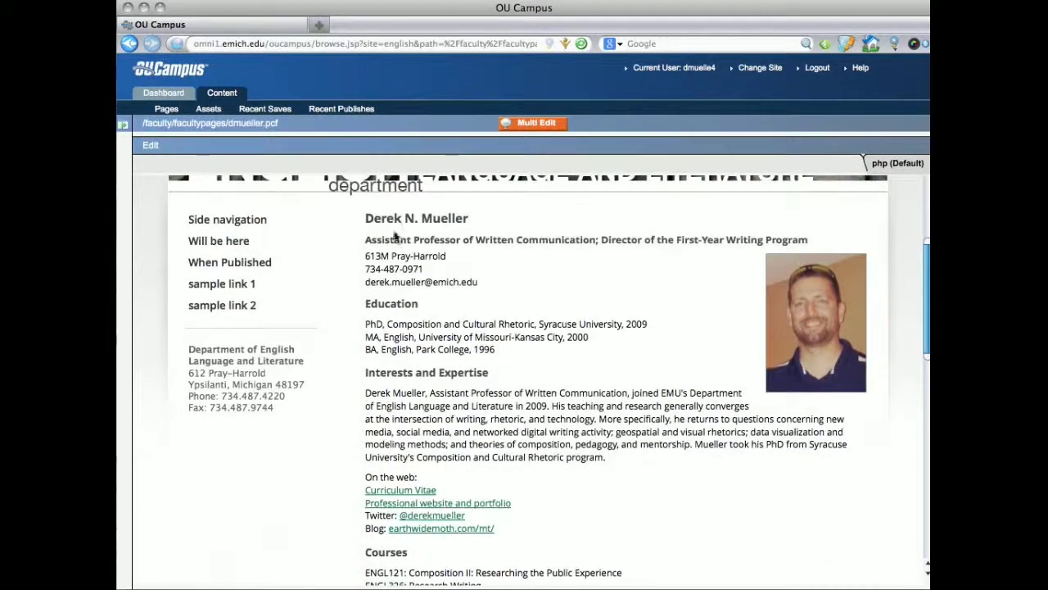
scroll(662, 354, "down", 3)
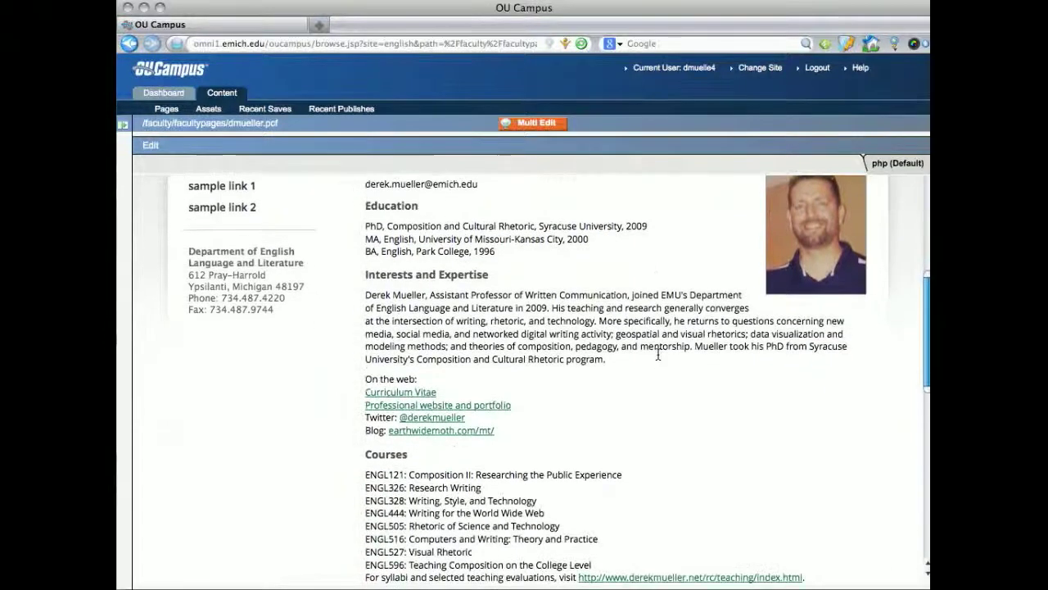
scroll(720, 352, "up", 8)
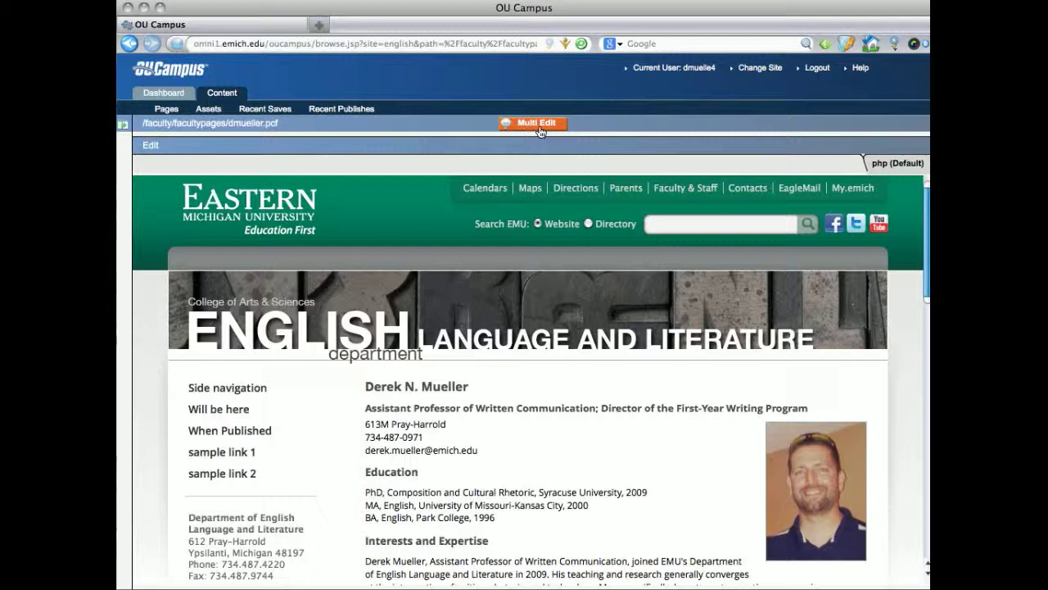
left_click(530, 129)
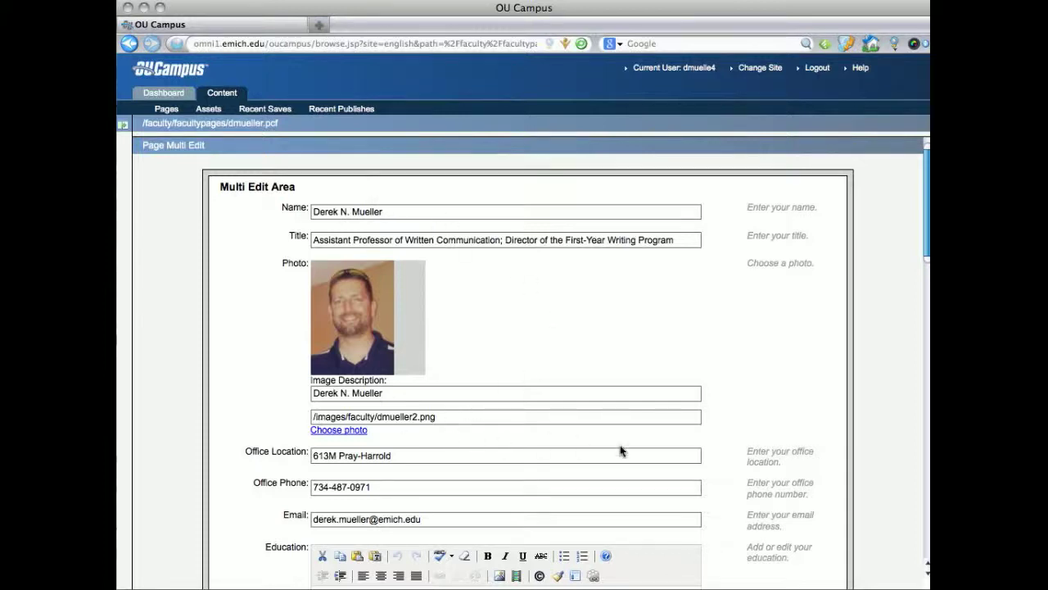
Replace the profile photo with swoop.jpg from the images/faculty/fywp folder
scroll(620, 451, "down", 2)
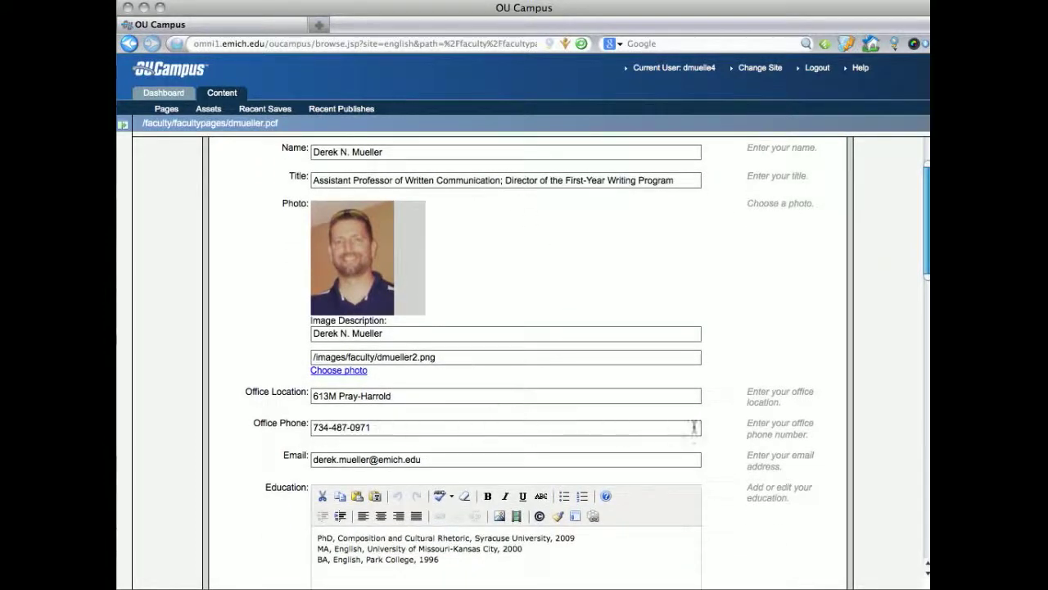
scroll(710, 421, "down", 4)
scroll(710, 420, "up", 6)
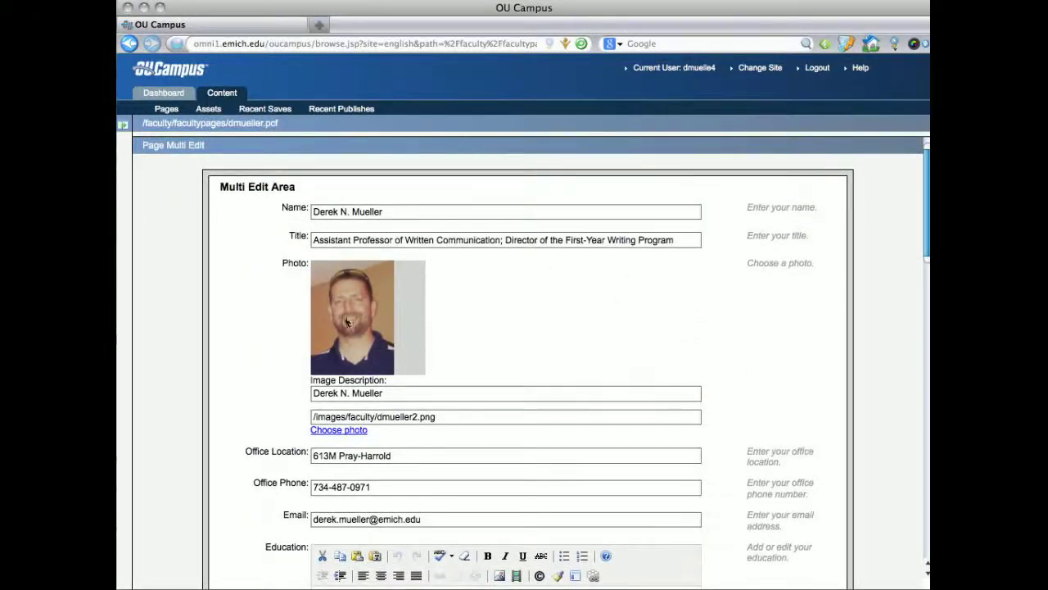
left_click(333, 430)
scroll(802, 396, "down", 2)
scroll(802, 396, "down", 3)
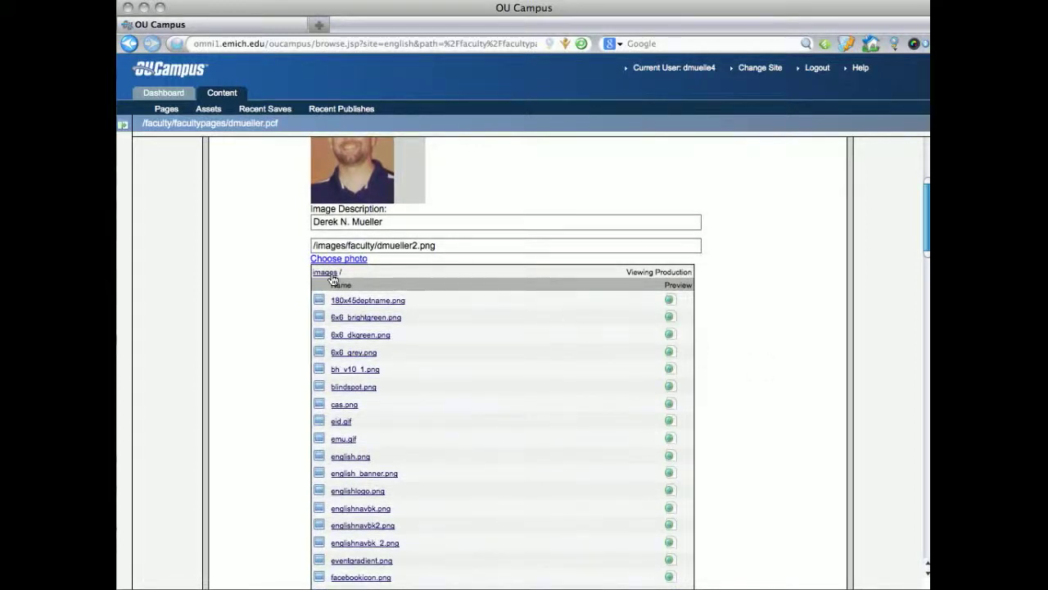
scroll(486, 379, "down", 5)
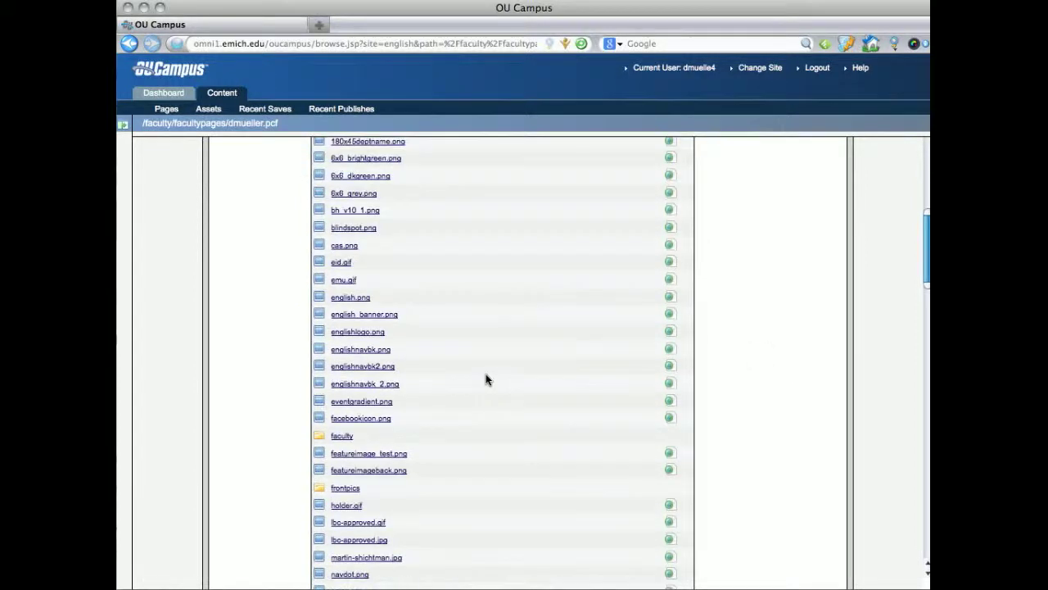
left_click(343, 438)
scroll(559, 386, "down", 8)
left_click(339, 445)
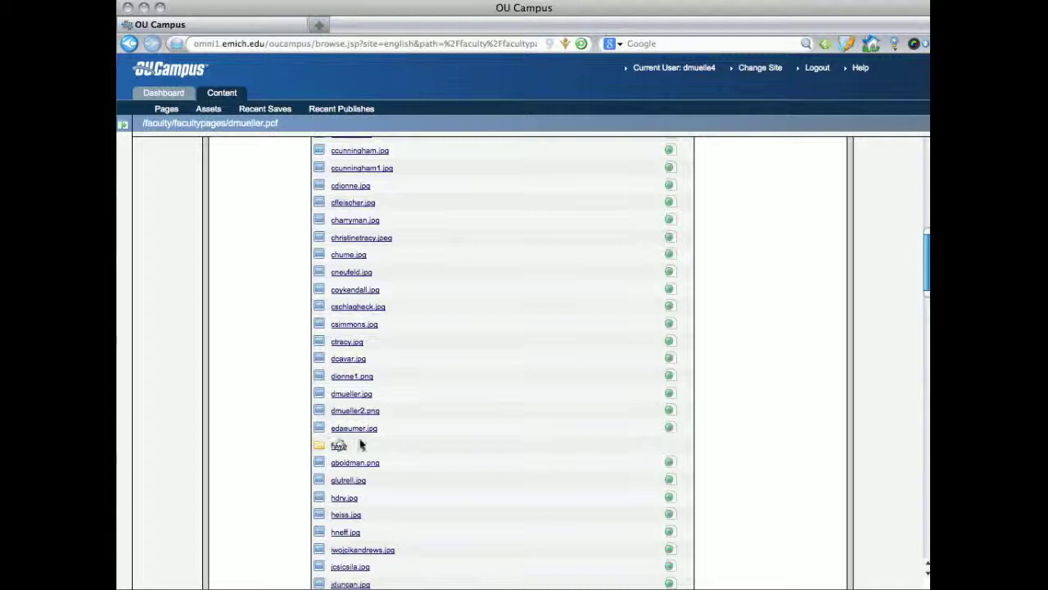
scroll(785, 406, "up", 6)
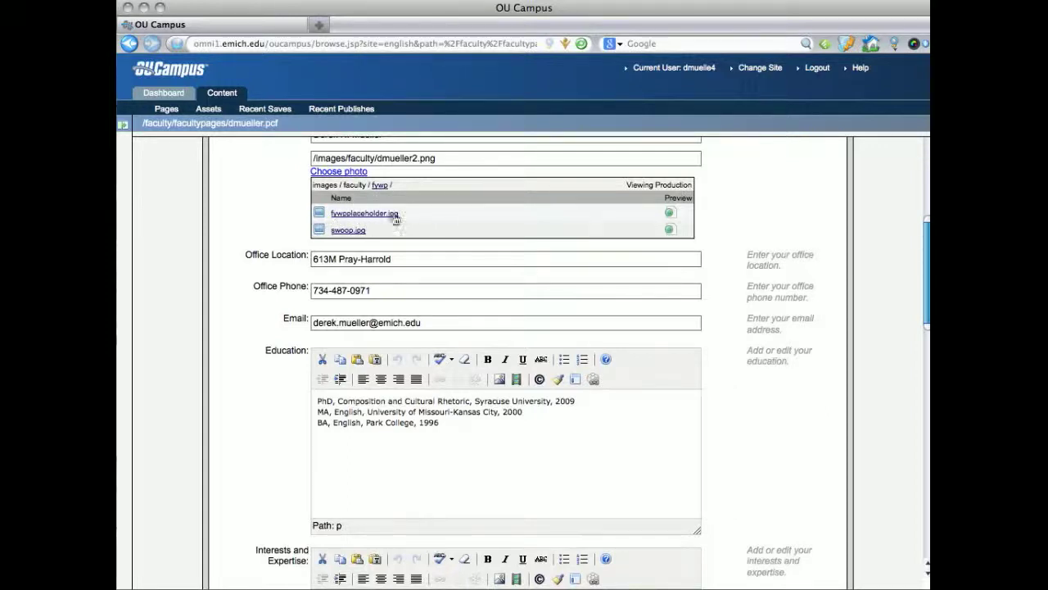
left_click(348, 230)
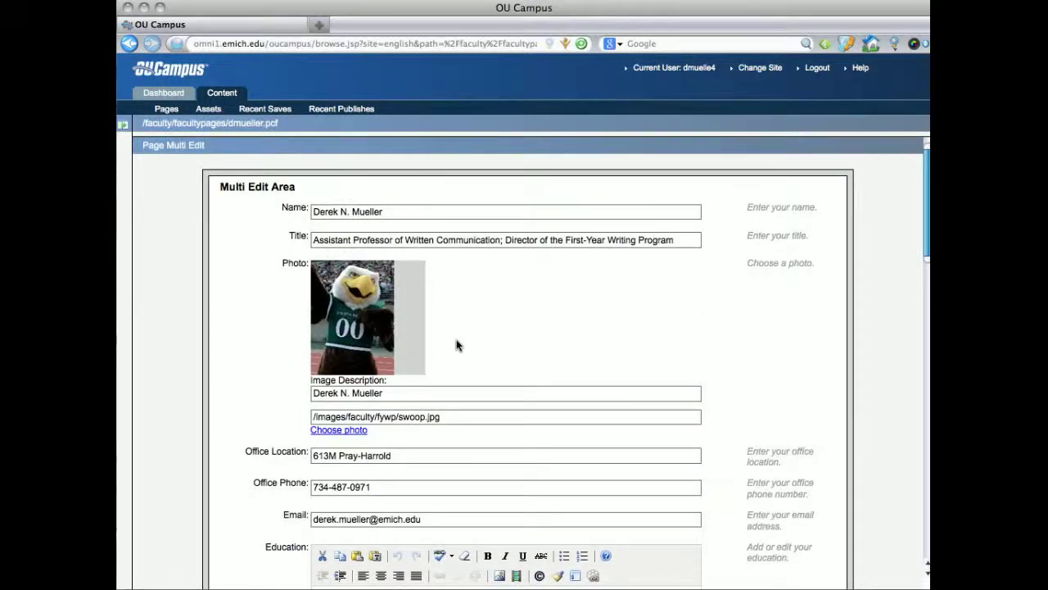
Add the line "Advisory Board, Rhetoric I/O" at the end of the professional service list in Additional Information
scroll(646, 343, "down", 10)
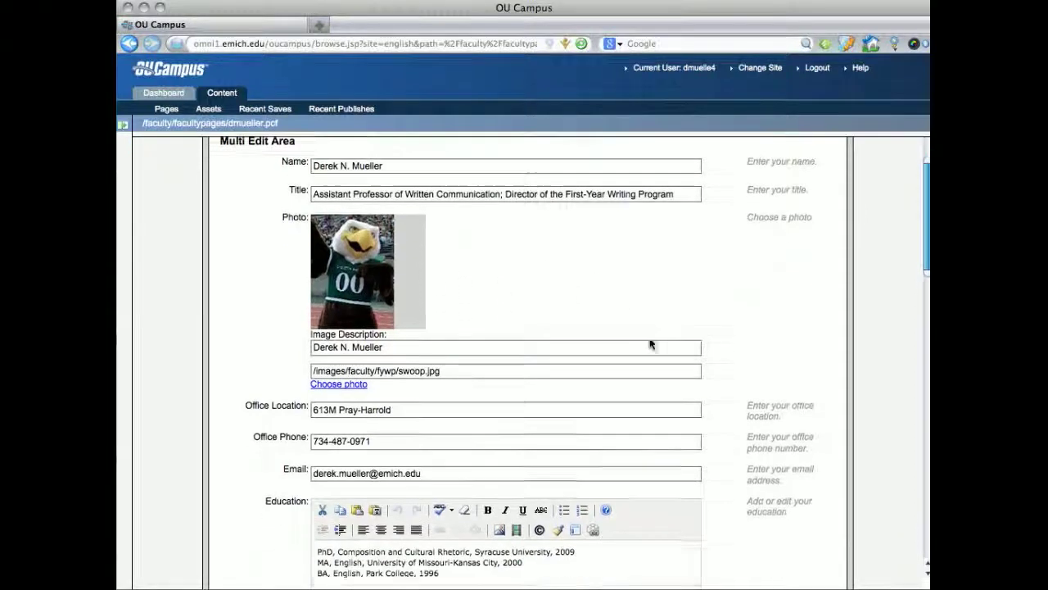
scroll(651, 342, "up", 10)
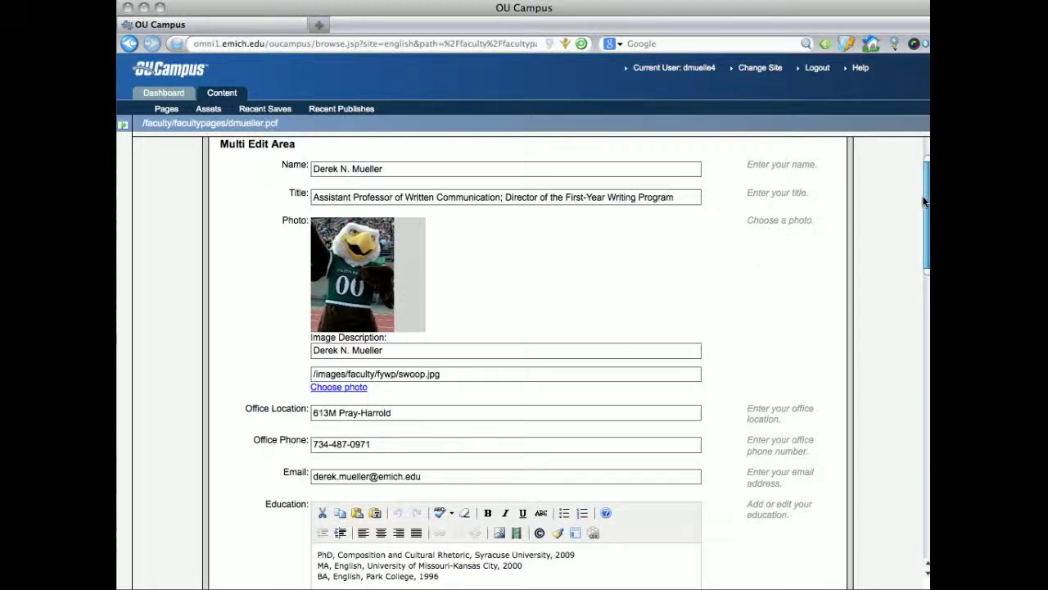
left_click_drag(923, 202, 915, 304)
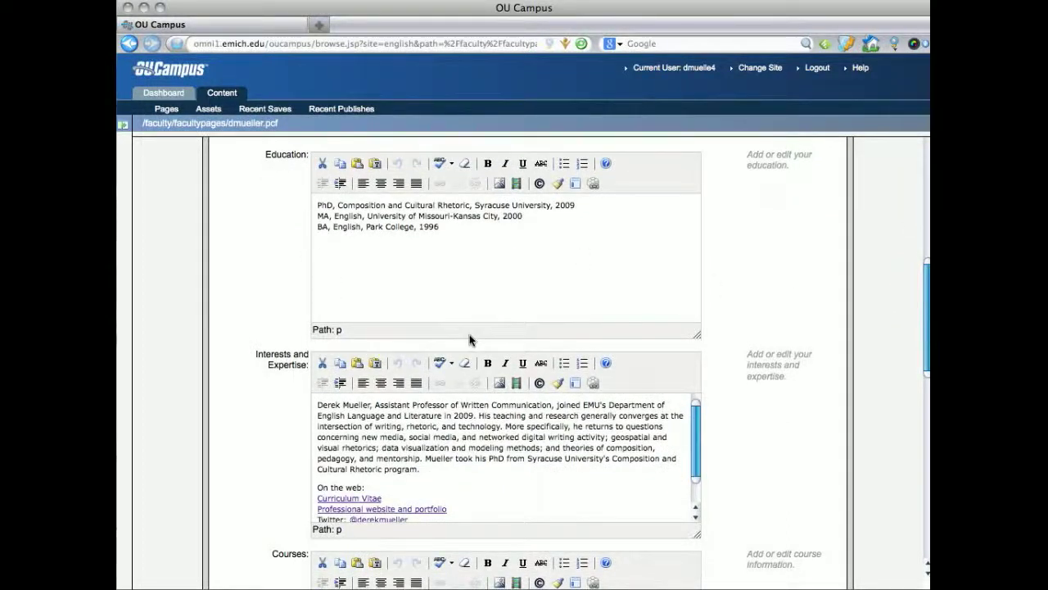
left_click_drag(923, 328, 918, 440)
scroll(917, 441, "down", 5)
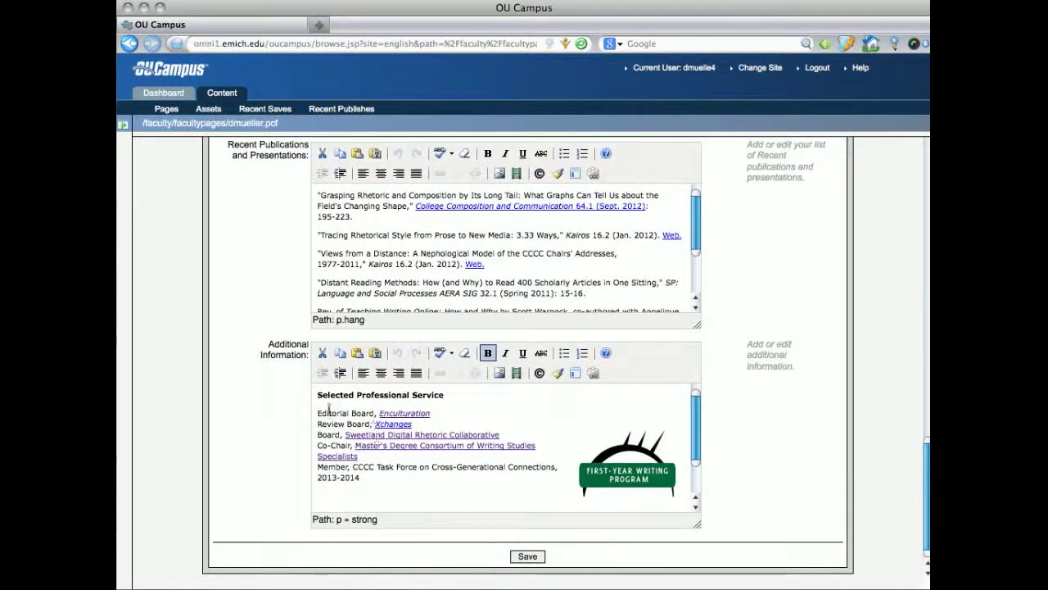
left_click(381, 486)
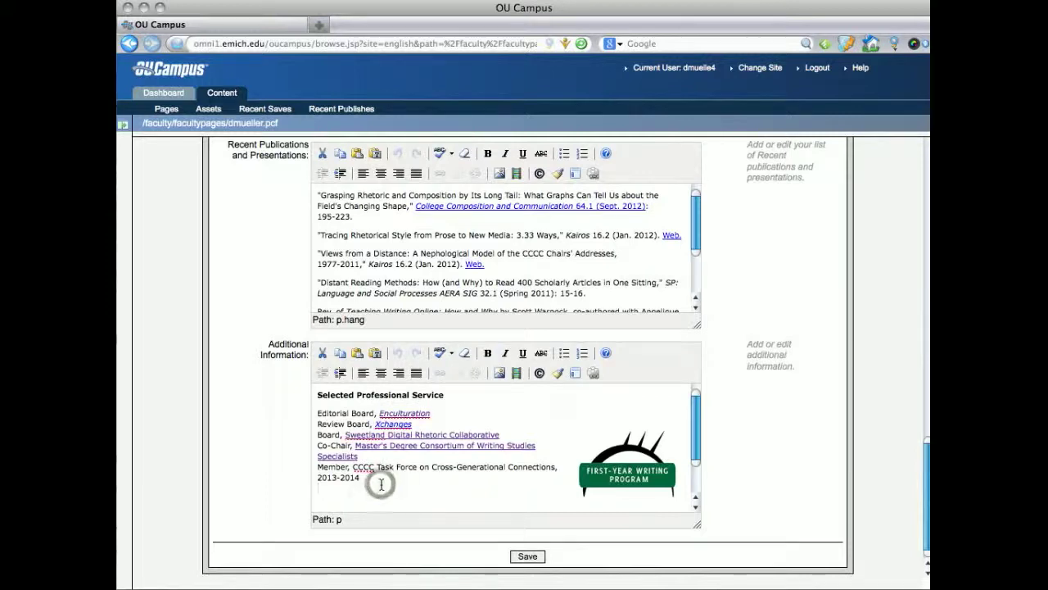
type("Ad")
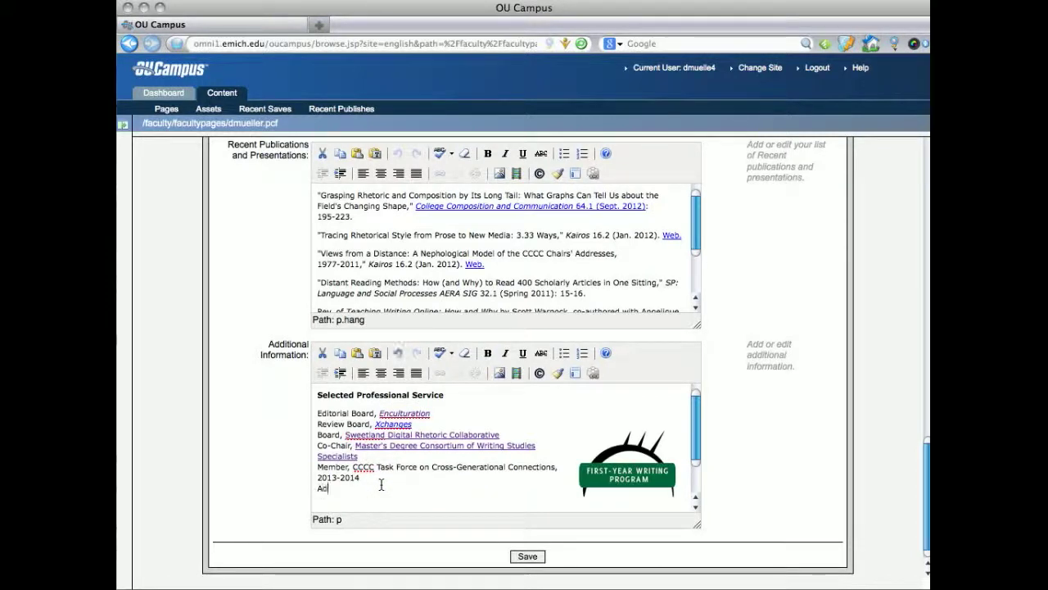
type("visory Board")
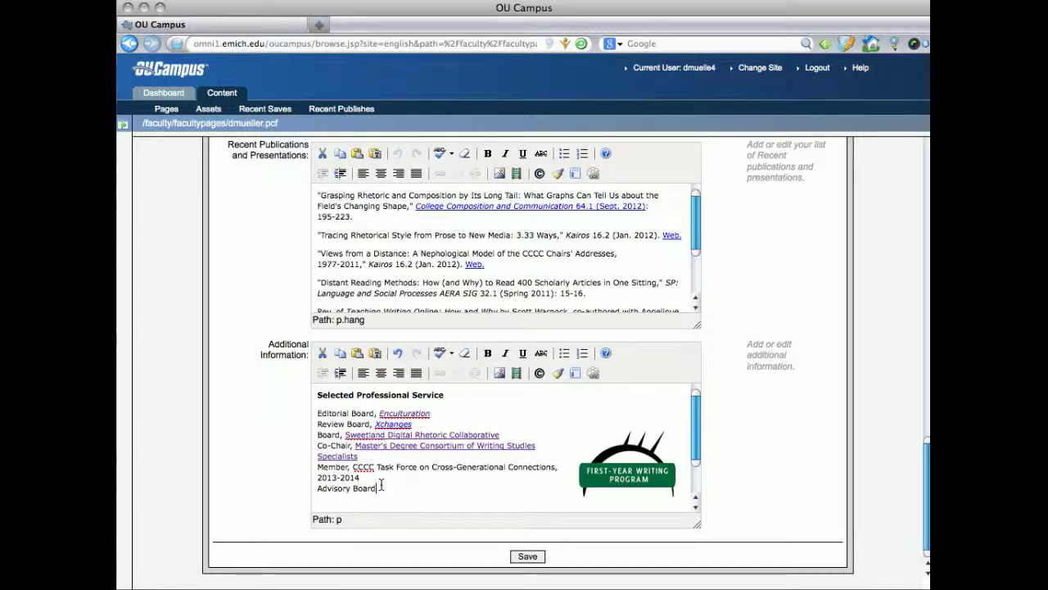
type(", Rhetoric I/O")
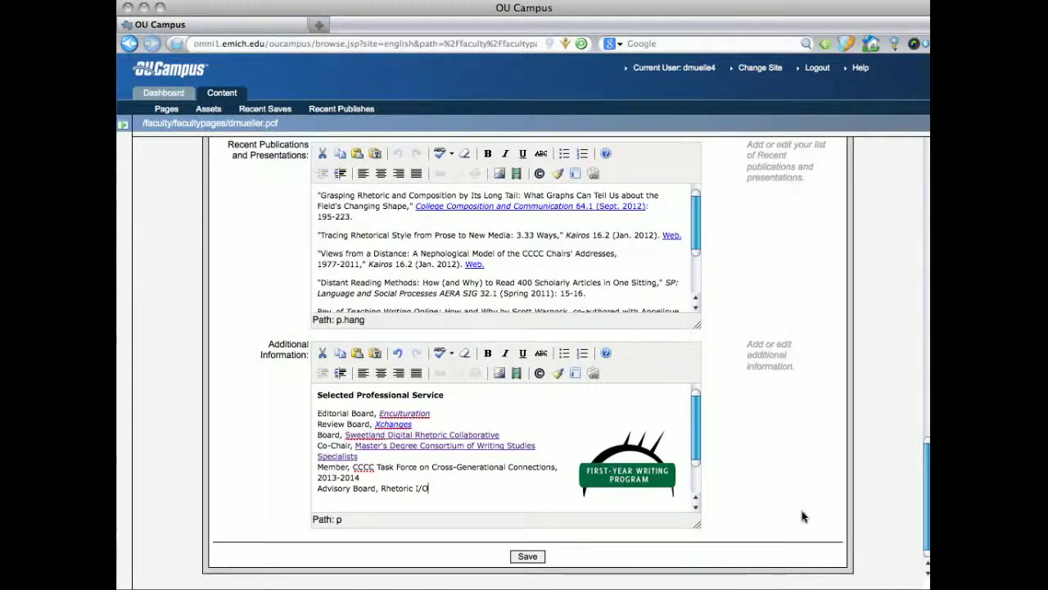
Save the Multi Edit changes and check the updated faculty page in the preview
scroll(843, 521, "up", 2)
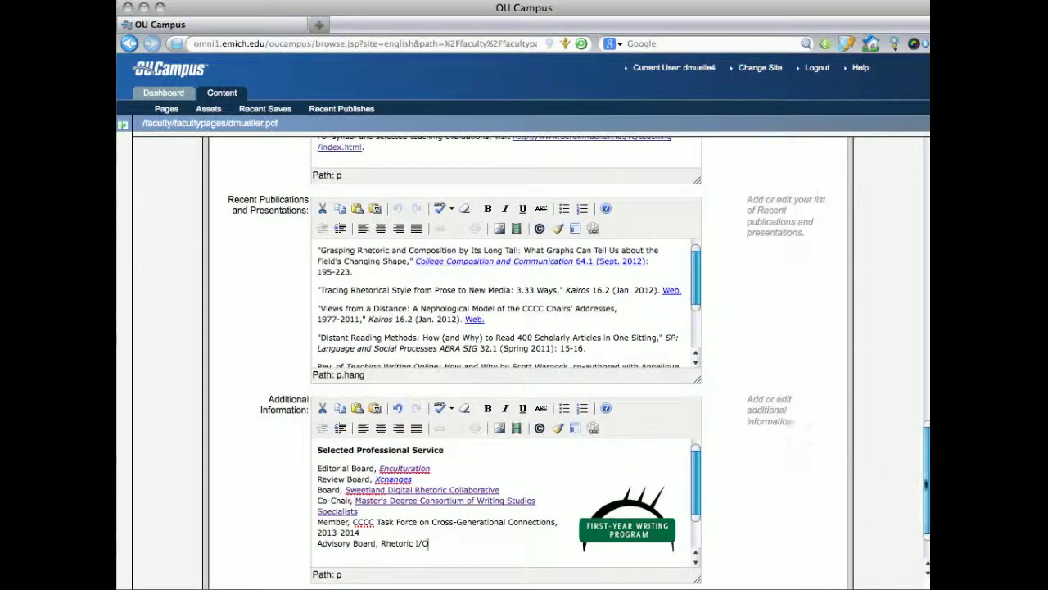
scroll(924, 483, "down", 2)
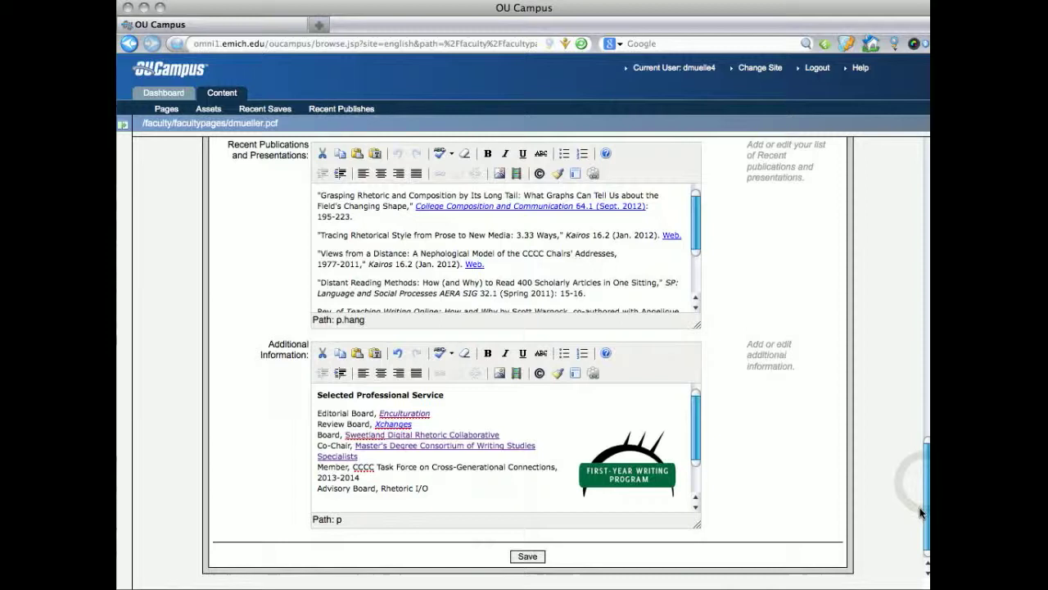
left_click(527, 556)
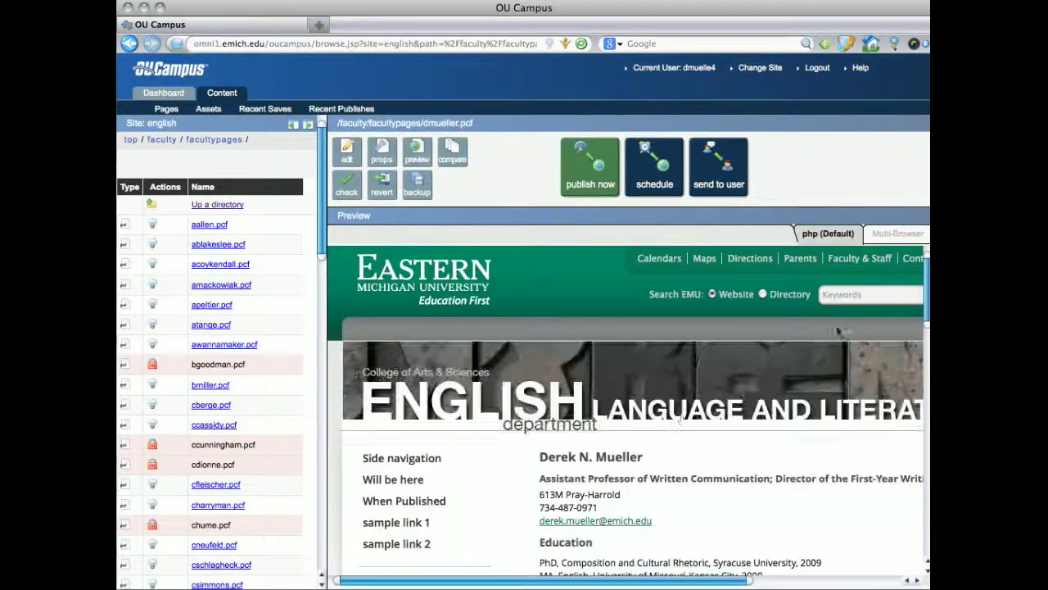
scroll(693, 432, "down", 6)
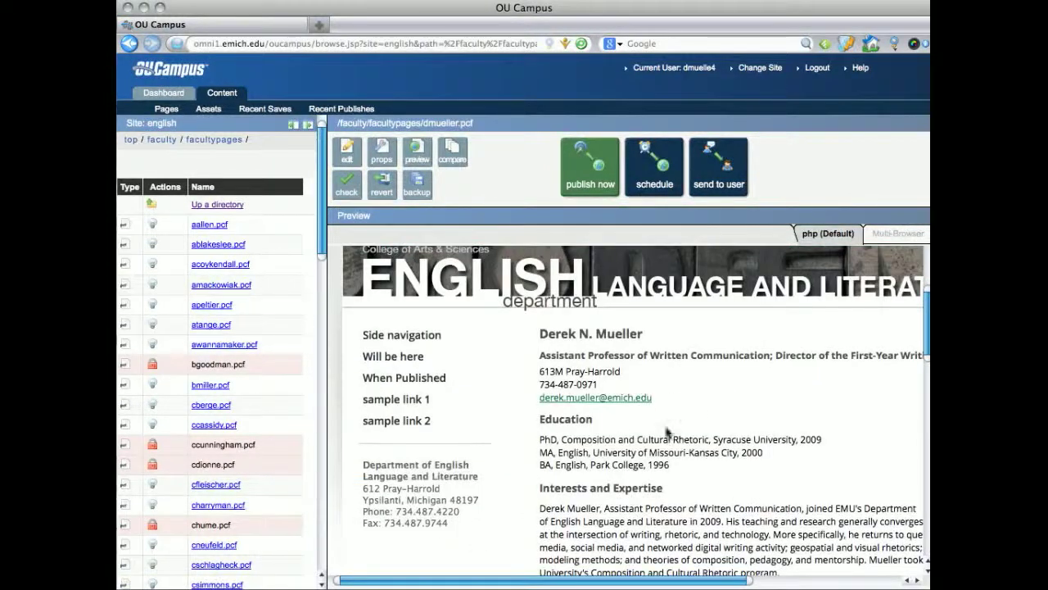
Examine the new photo and the professional service list in the page preview, and the page's entry in the facultypages file list
left_click_drag(561, 584, 713, 584)
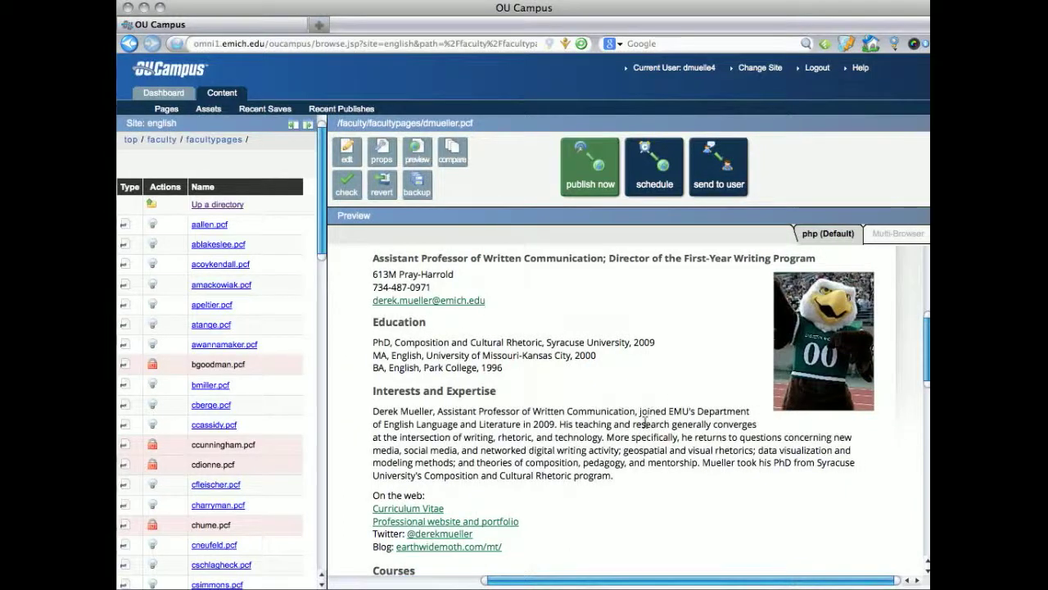
scroll(646, 423, "down", 15)
scroll(646, 423, "down", 3)
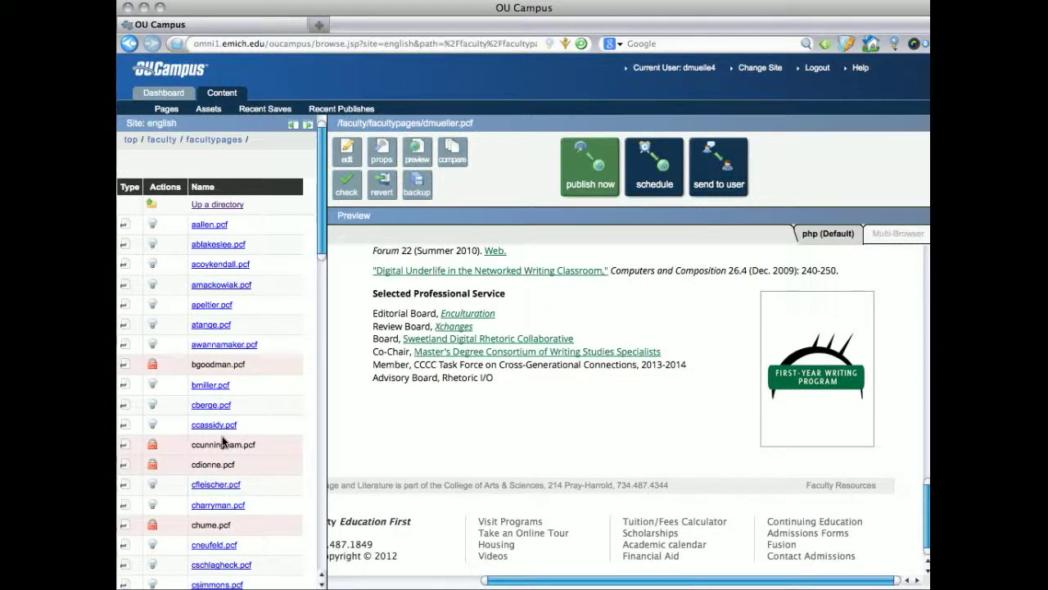
left_click_drag(318, 206, 316, 256)
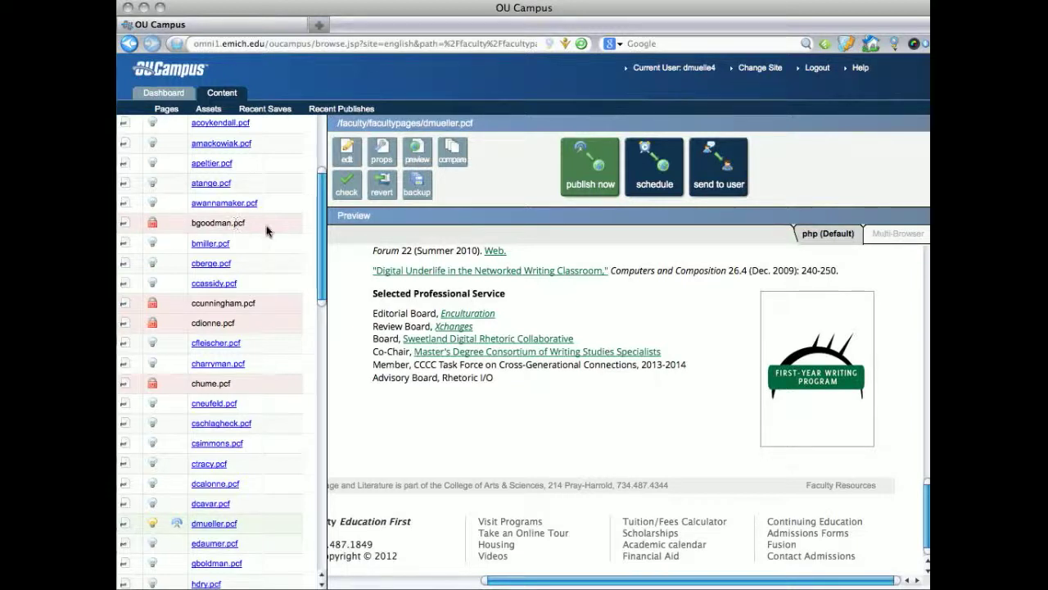
scroll(281, 421, "down", 1)
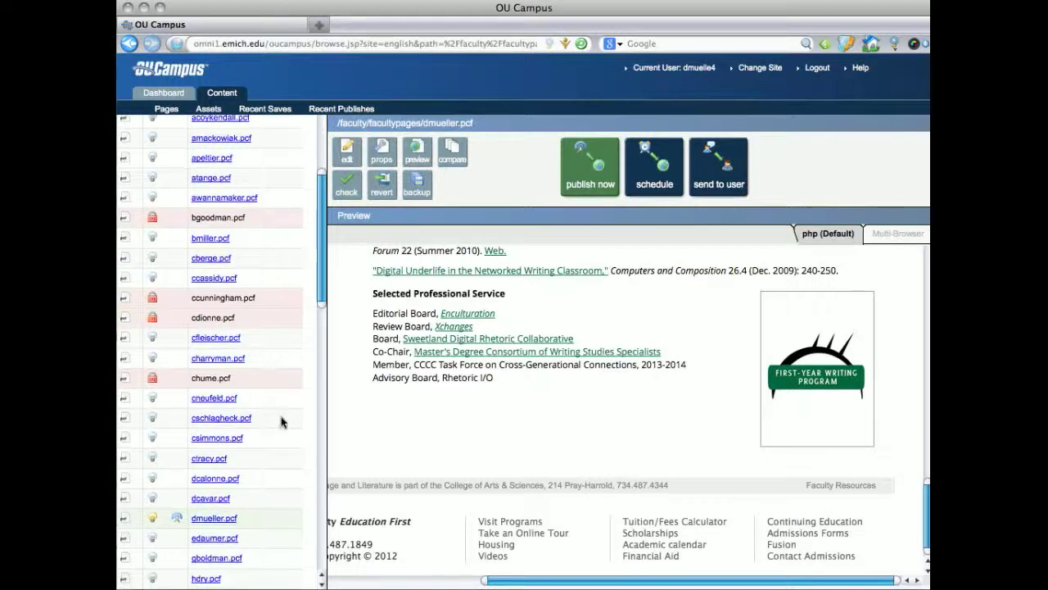
scroll(280, 422, "down", 5)
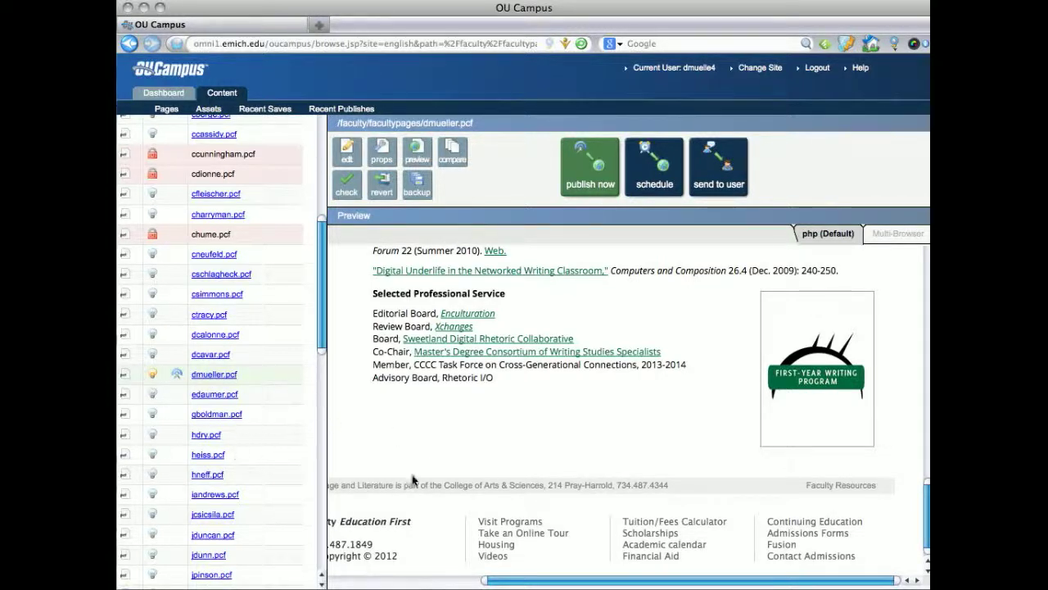
scroll(254, 454, "down", 3)
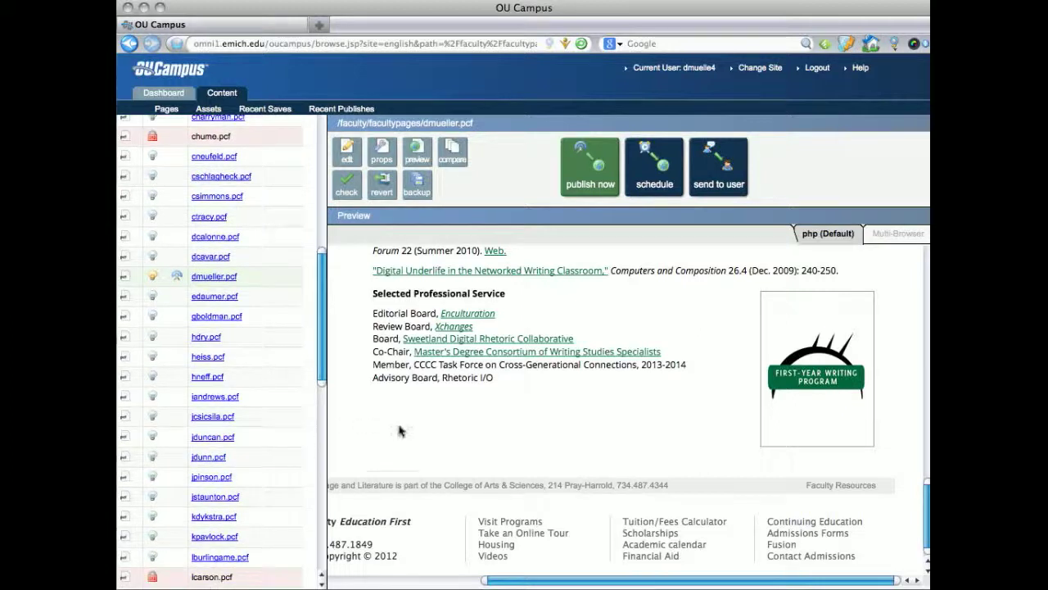
scroll(848, 430, "up", 2)
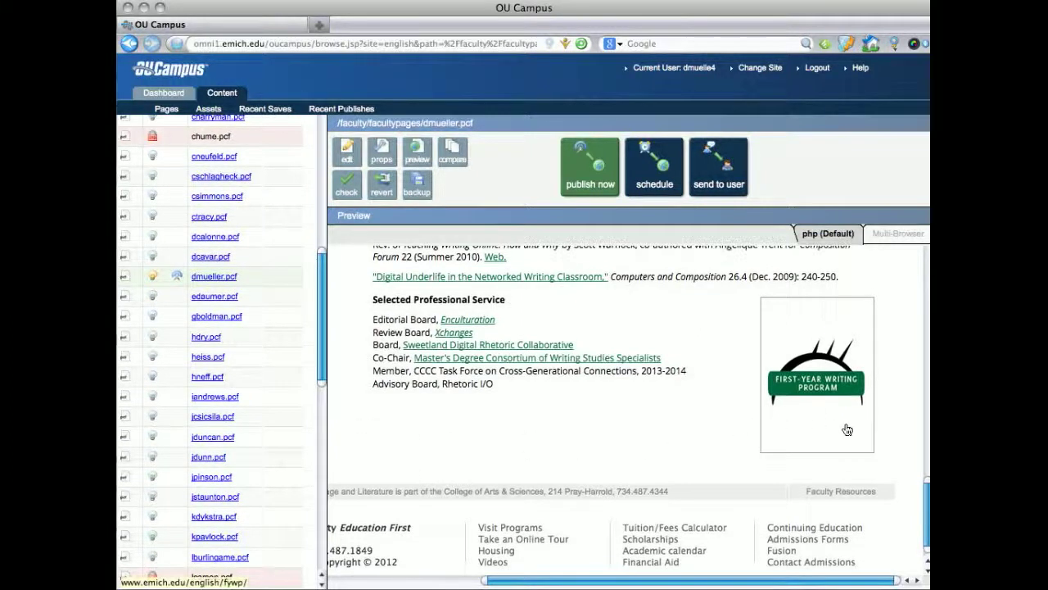
scroll(846, 430, "down", 2)
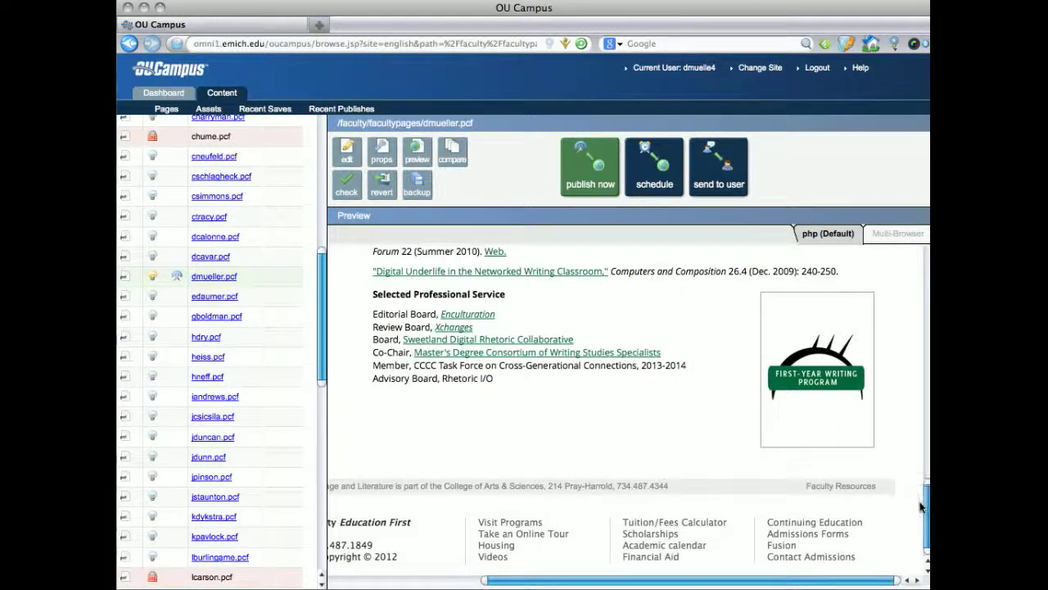
scroll(845, 439, "up", 15)
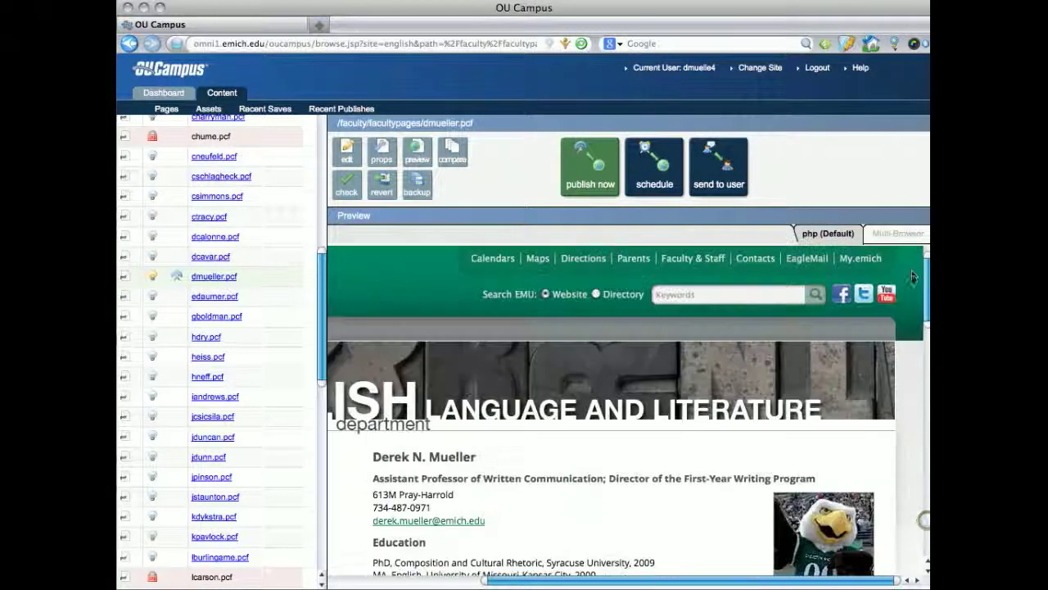
scroll(845, 439, "down", 2)
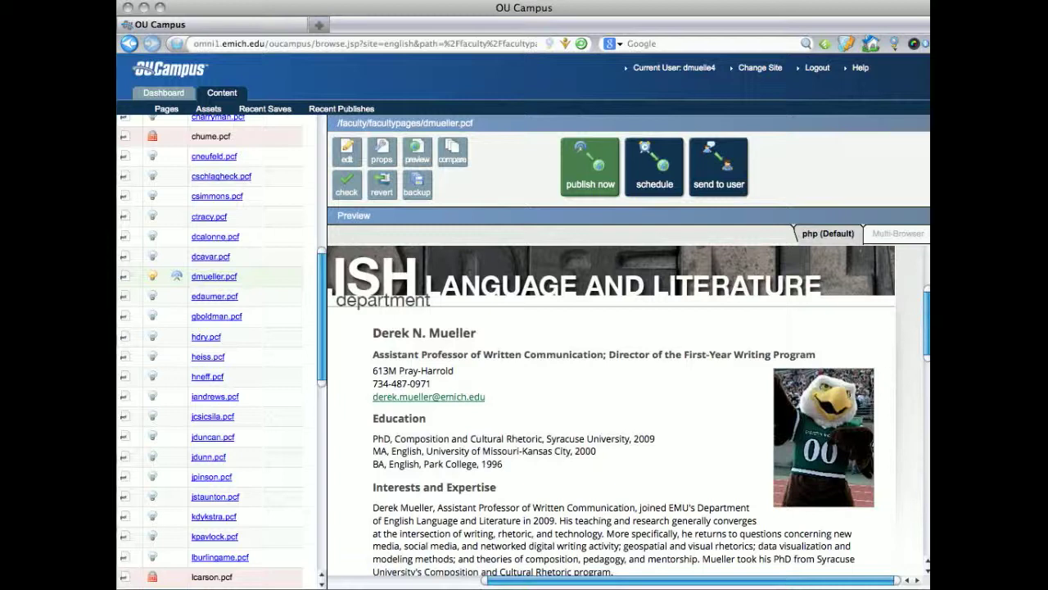
scroll(845, 439, "down", 15)
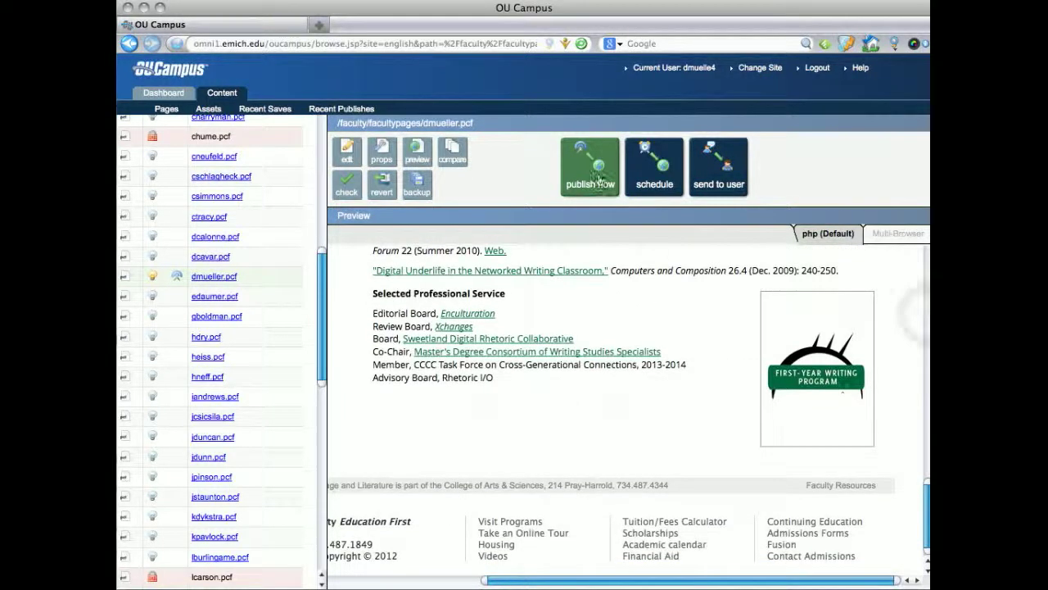
Publish the edited faculty page immediately, leaving the version description blank
left_click(600, 181)
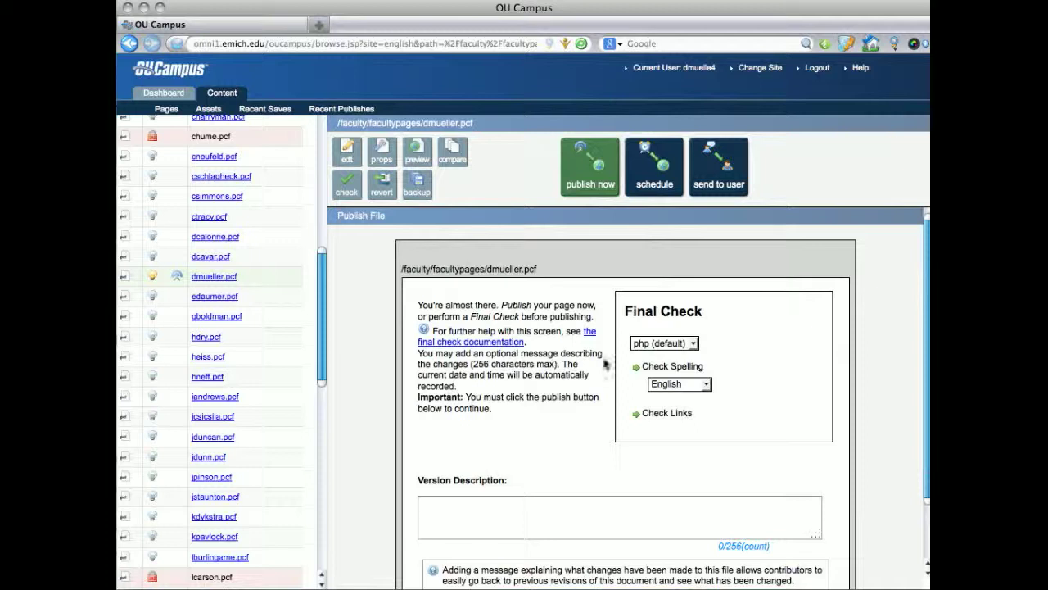
scroll(851, 401, "down", 2)
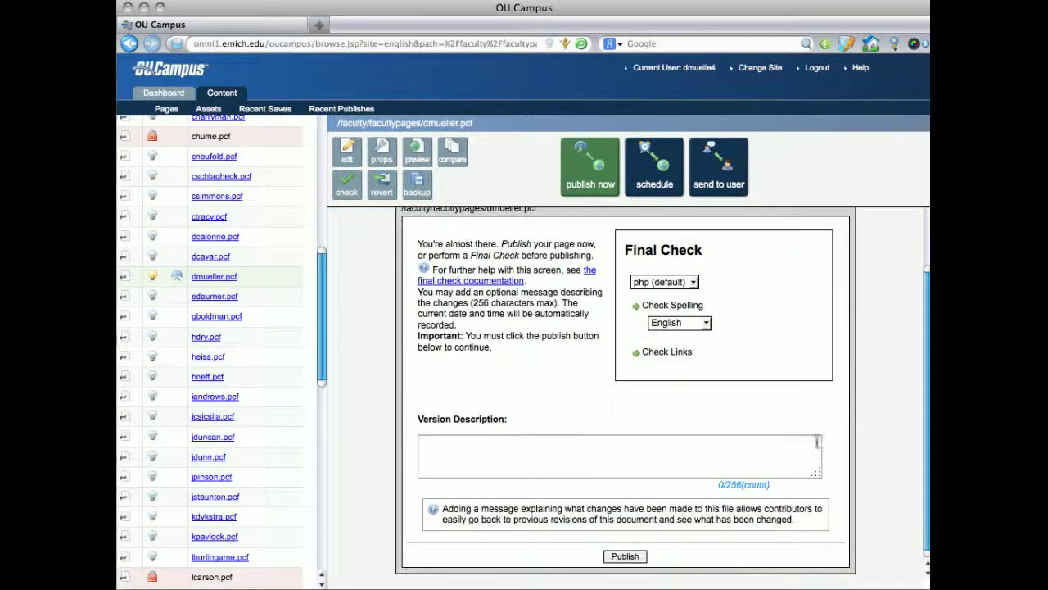
left_click(624, 556)
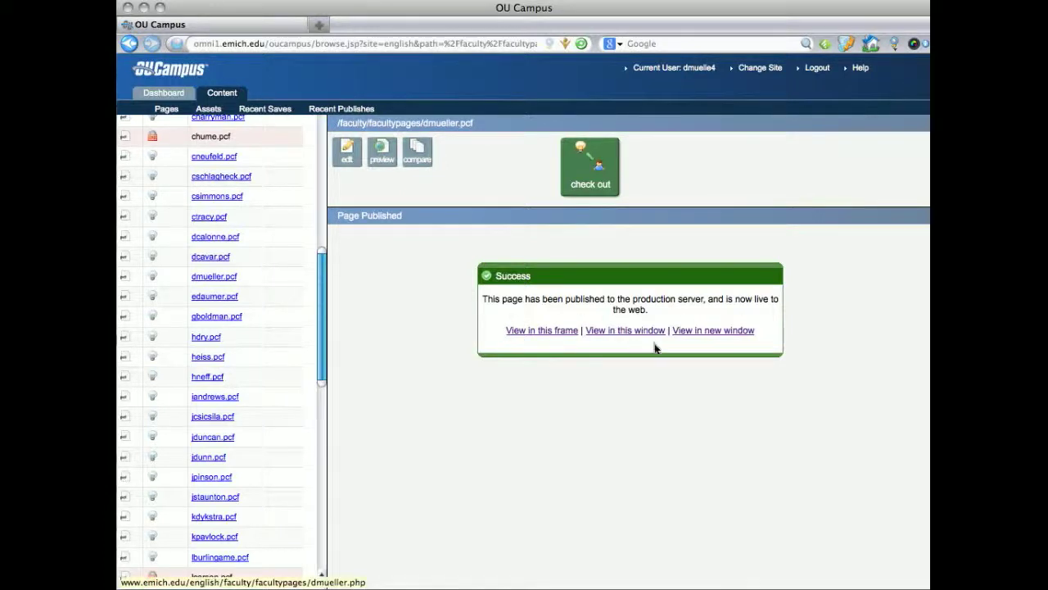
View the published faculty page in the current window and check its photo and professional service list
left_click(620, 331)
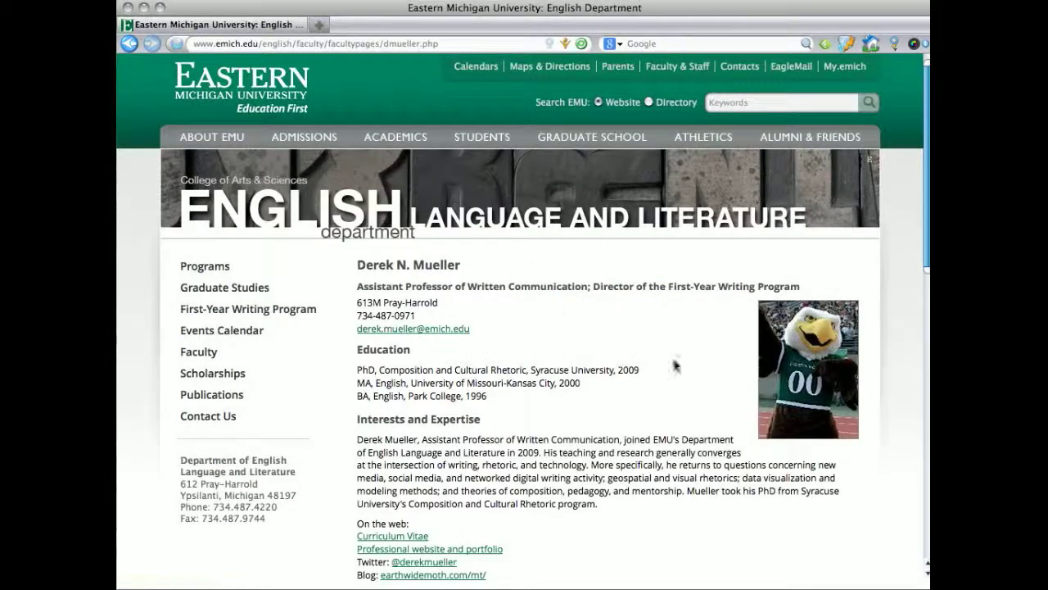
scroll(704, 390, "down", 3)
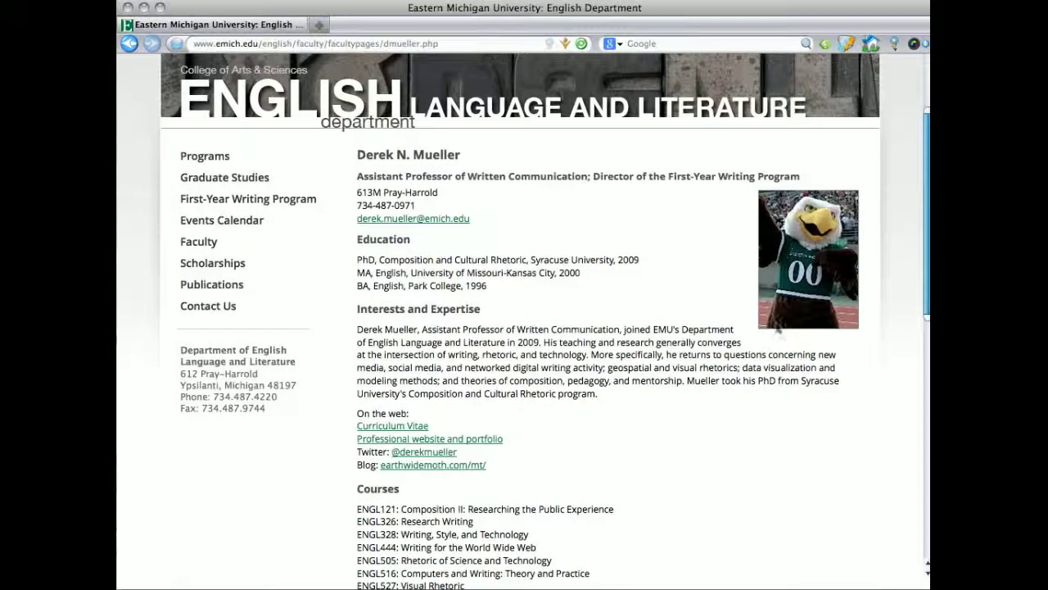
scroll(791, 335, "down", 15)
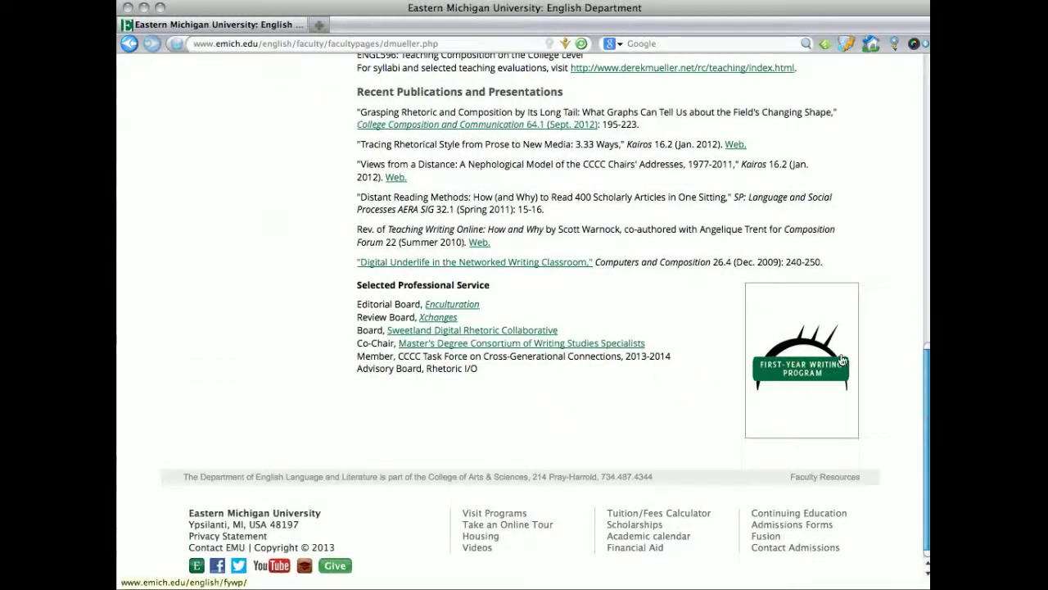
left_click_drag(920, 397, 872, 115)
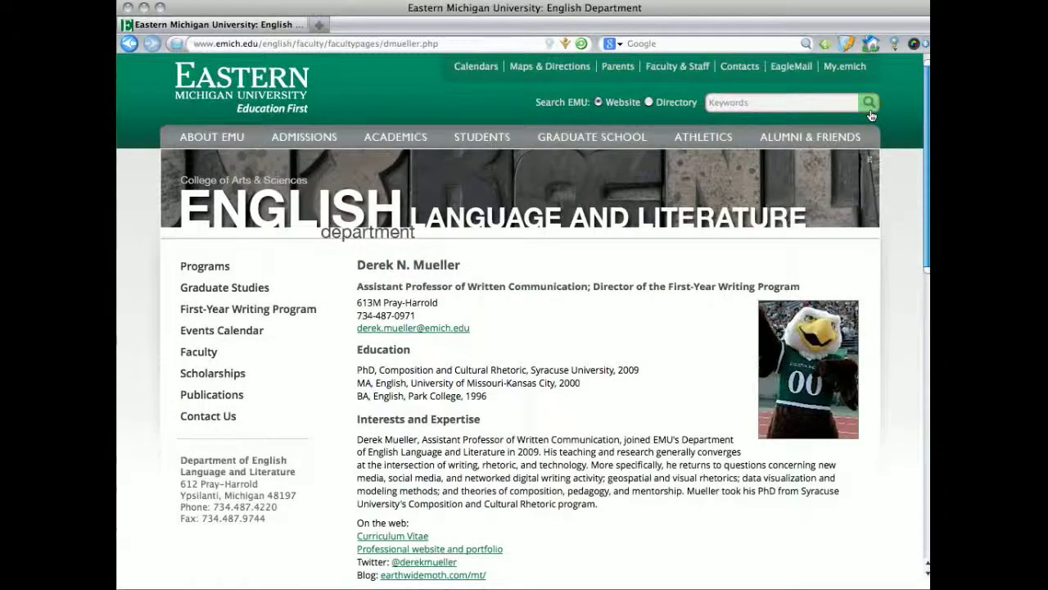